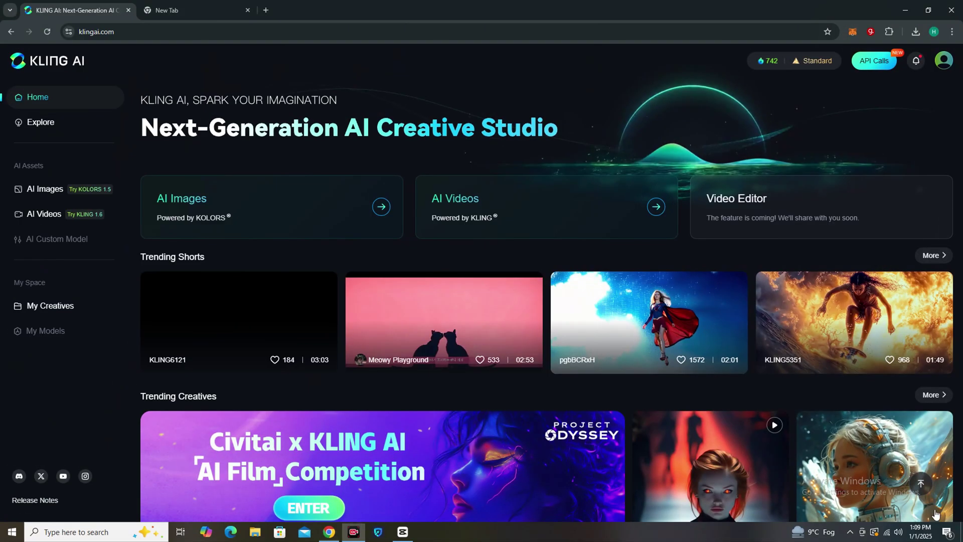
# Browse the gallery, previewing the smiling portrait and wolf videos
pyautogui.scroll(-1, 165, 177)
pyautogui.scroll(1, 194, 189)
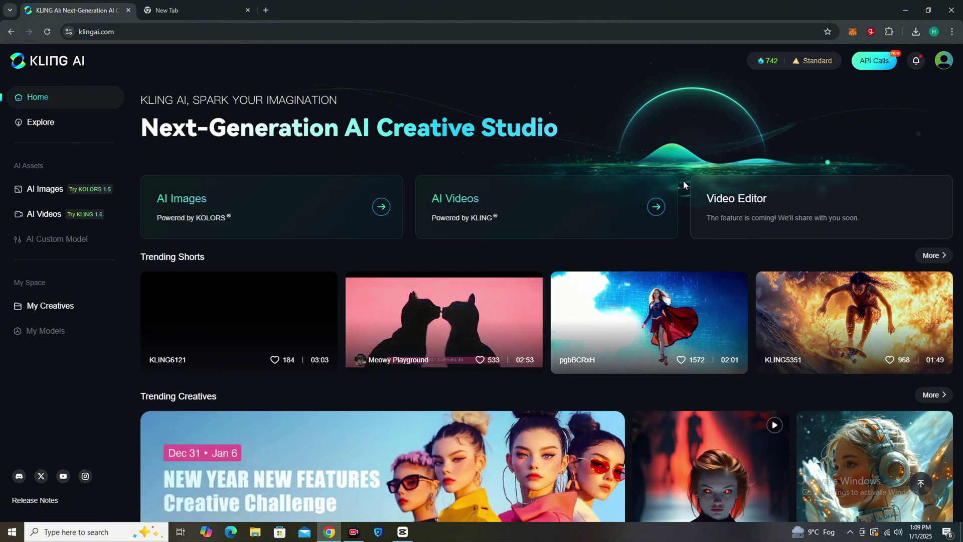
pyautogui.scroll(-6, 683, 184)
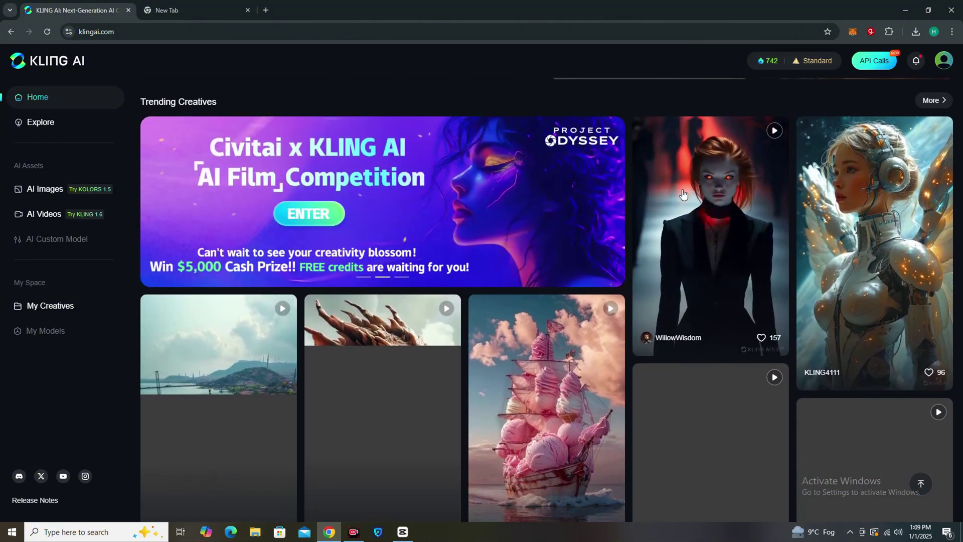
pyautogui.moveTo(710, 211)
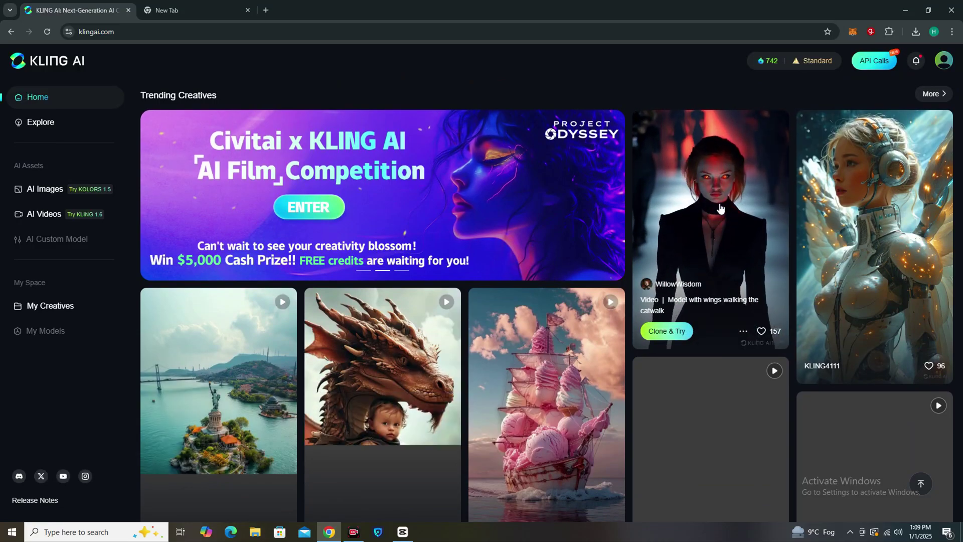
pyautogui.scroll(-4, 722, 256)
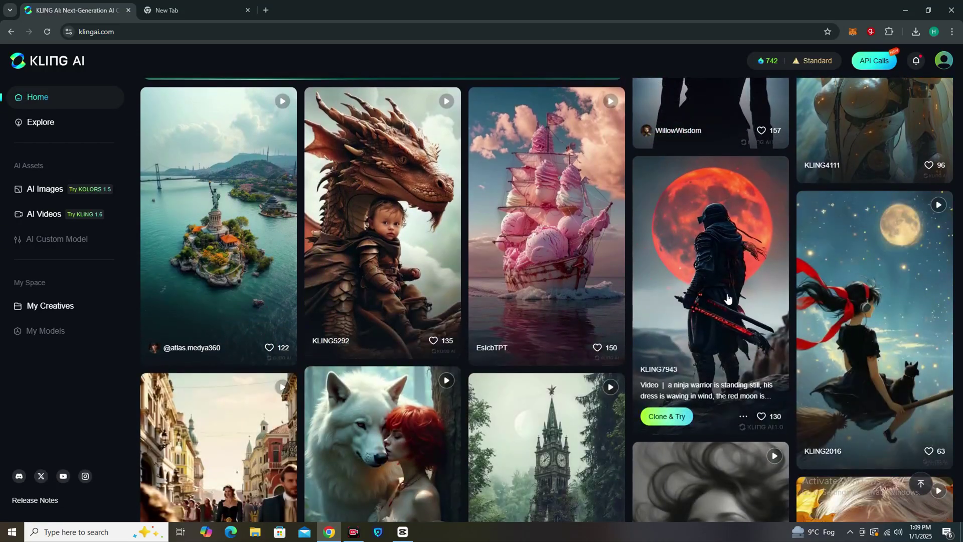
pyautogui.scroll(-3, 727, 299)
pyautogui.click(711, 356)
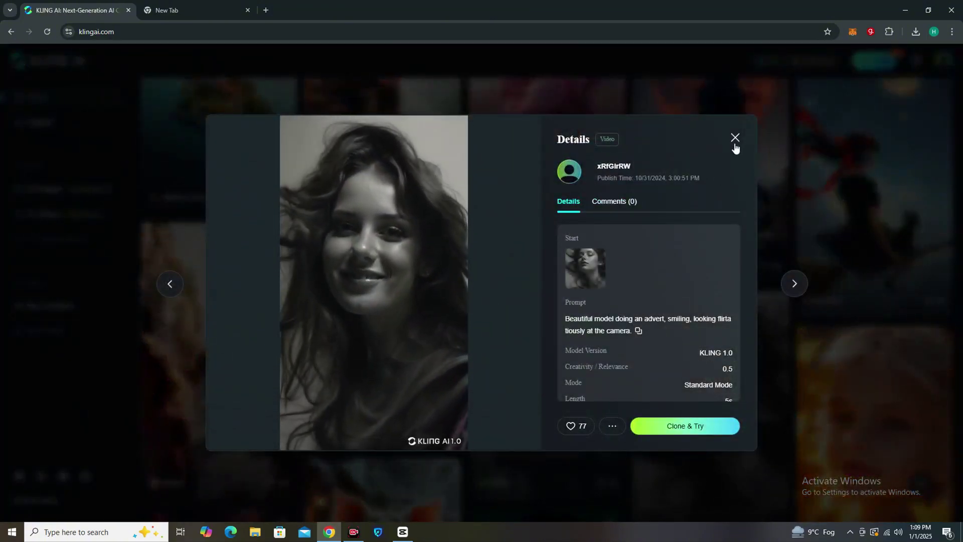
pyautogui.press('Escape')
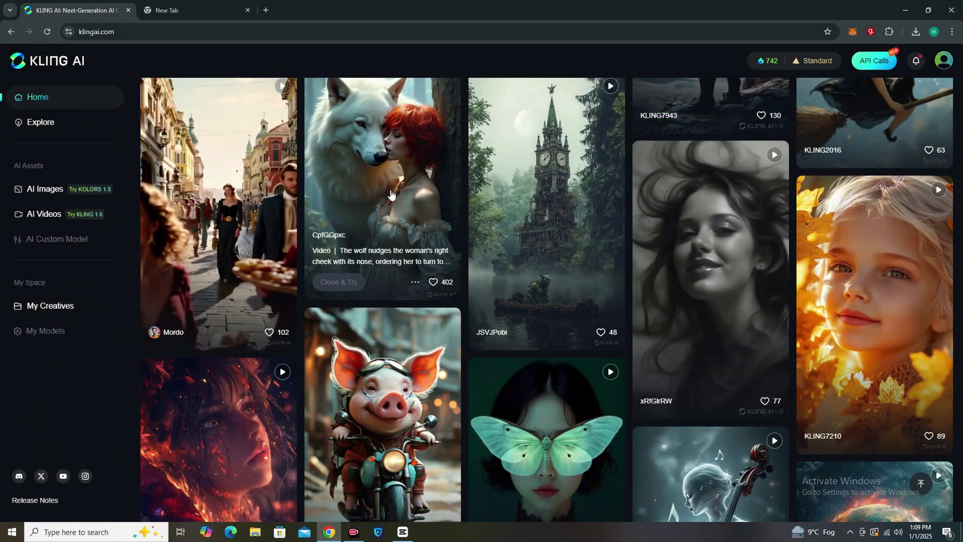
pyautogui.click(391, 194)
pyautogui.click(733, 141)
pyautogui.scroll(6, 419, 272)
pyautogui.scroll(7, 419, 272)
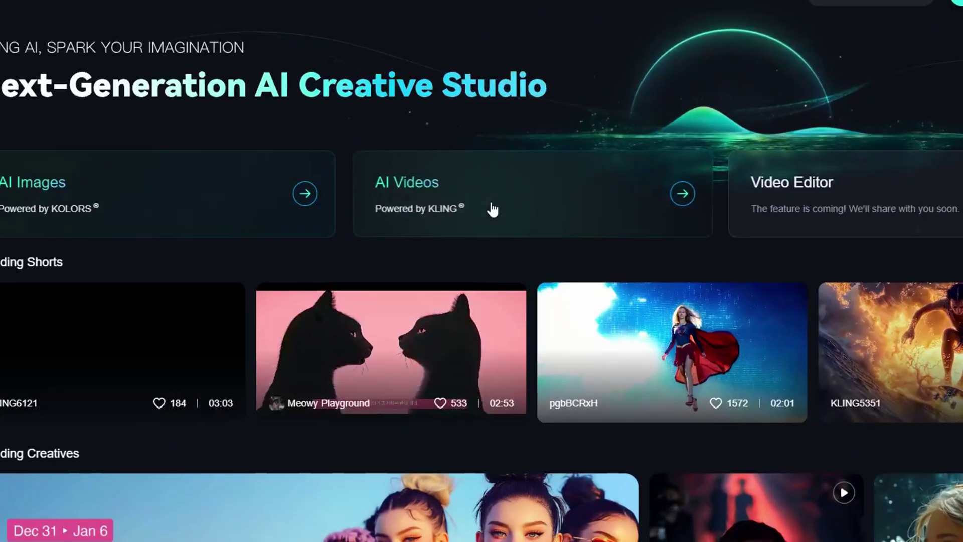
# Open the AI Videos Text to Video creator with the KLING 1.6 model
pyautogui.click(492, 209)
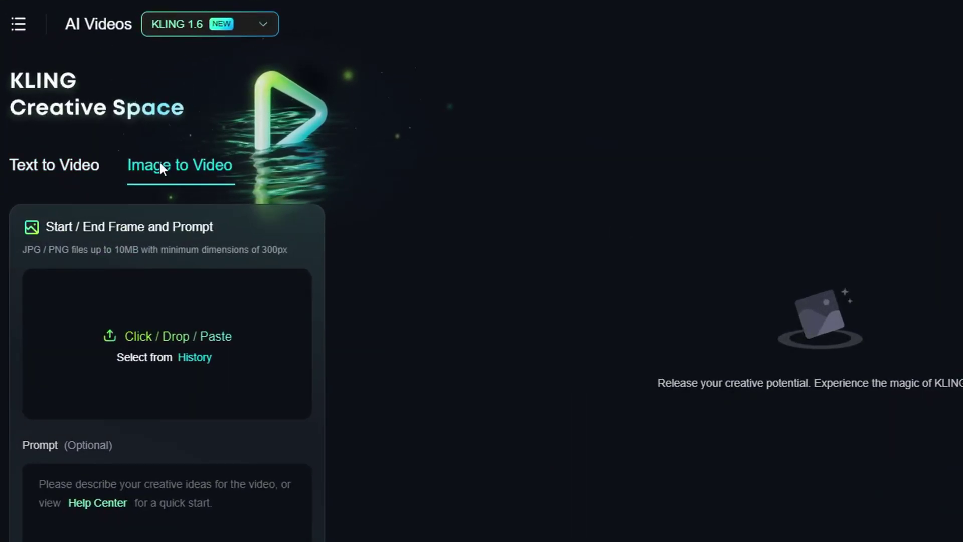
pyautogui.click(53, 168)
pyautogui.click(200, 172)
pyautogui.click(55, 166)
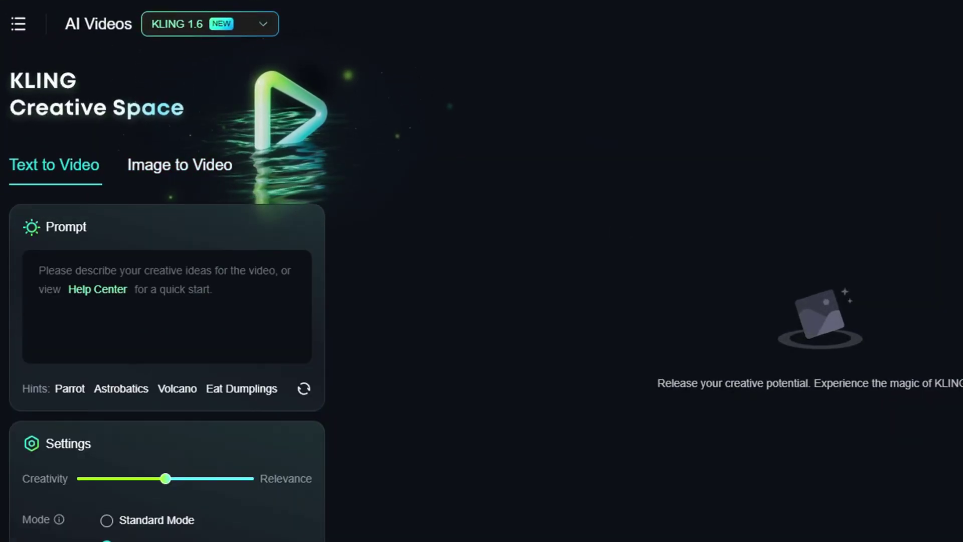
pyautogui.click(249, 40)
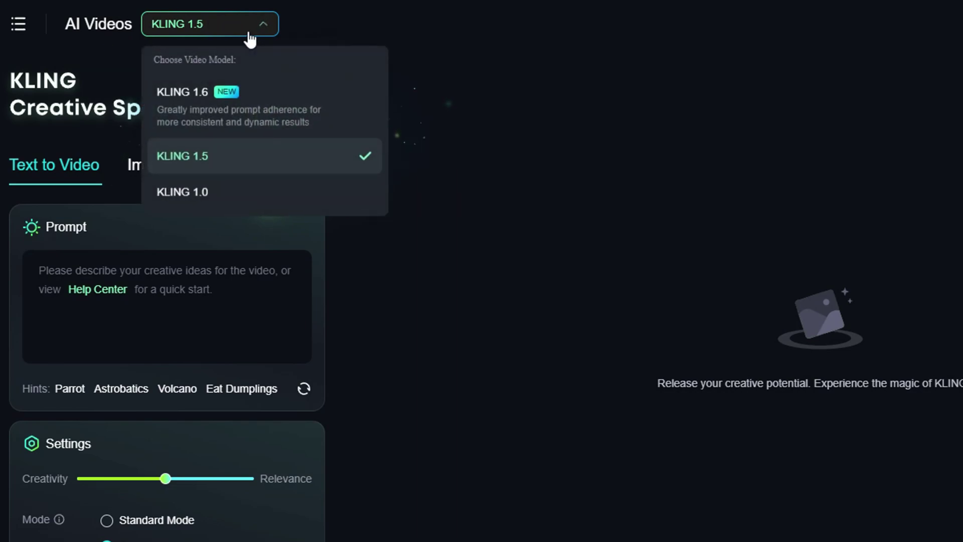
pyautogui.click(294, 106)
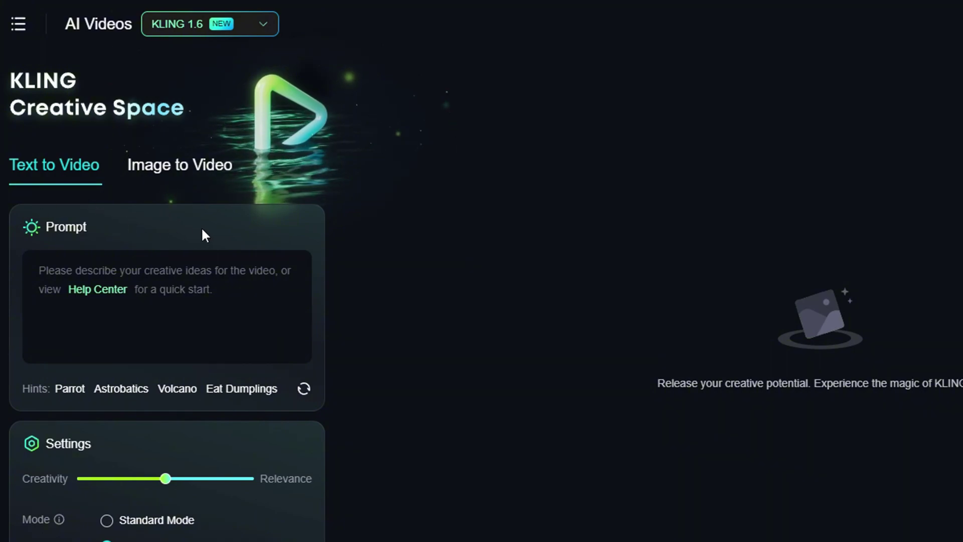
pyautogui.scroll(-2, 188, 280)
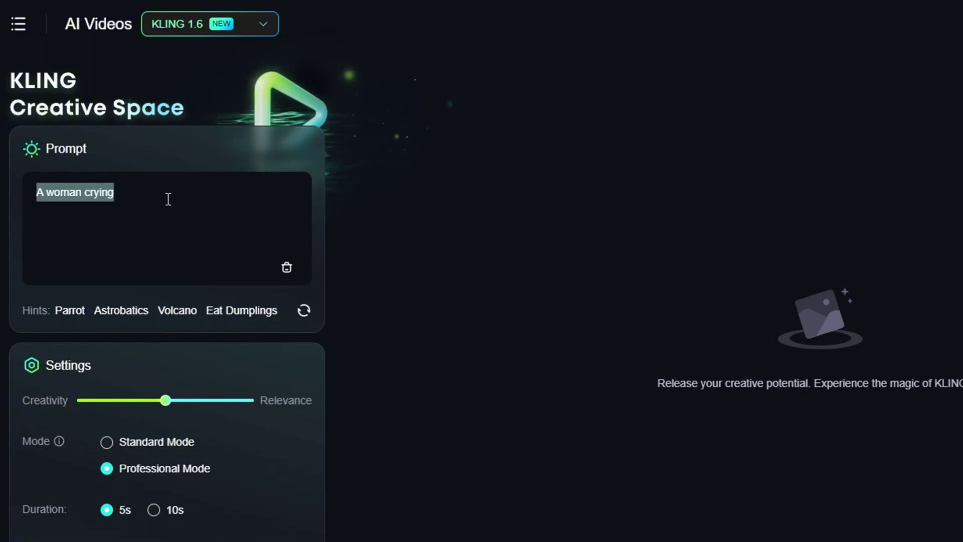
# Adjust the Creativity/Relevance slider and review Professional Mode, 5s and 16:9 settings for 'A woman crying'
pyautogui.click(168, 199)
pyautogui.scroll(-2, 167, 211)
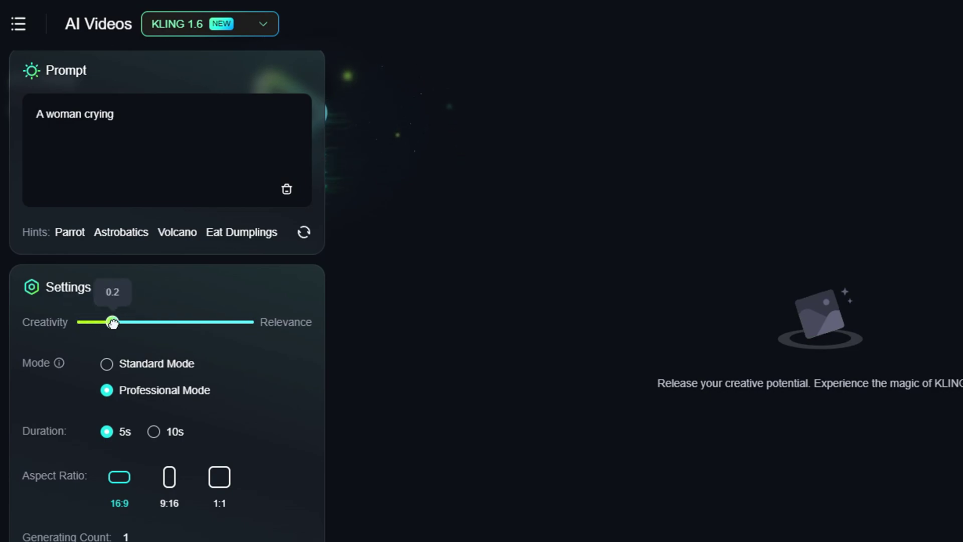
pyautogui.moveTo(197, 324)
pyautogui.mouseDown()
pyautogui.moveTo(256, 326)
pyautogui.moveTo(184, 324)
pyautogui.mouseUp()
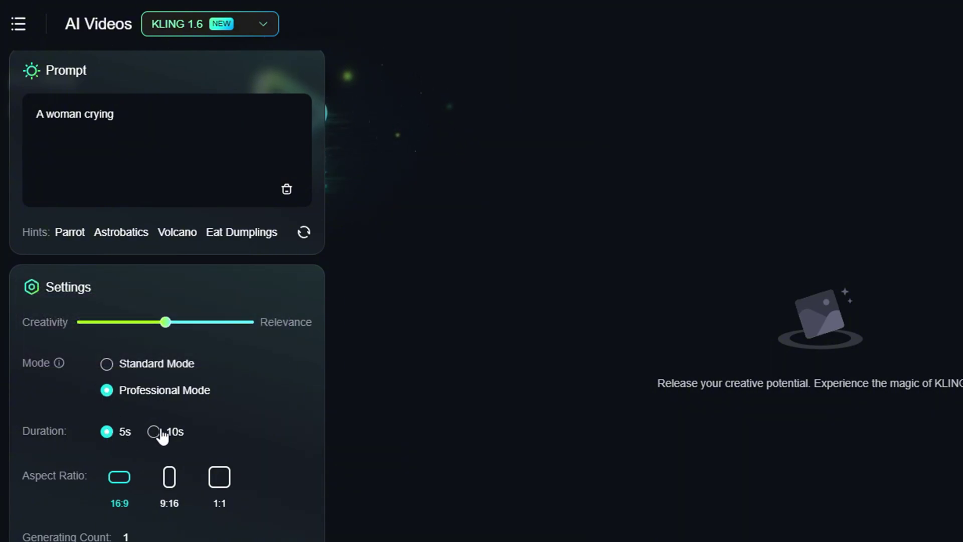
pyautogui.scroll(-2, 108, 499)
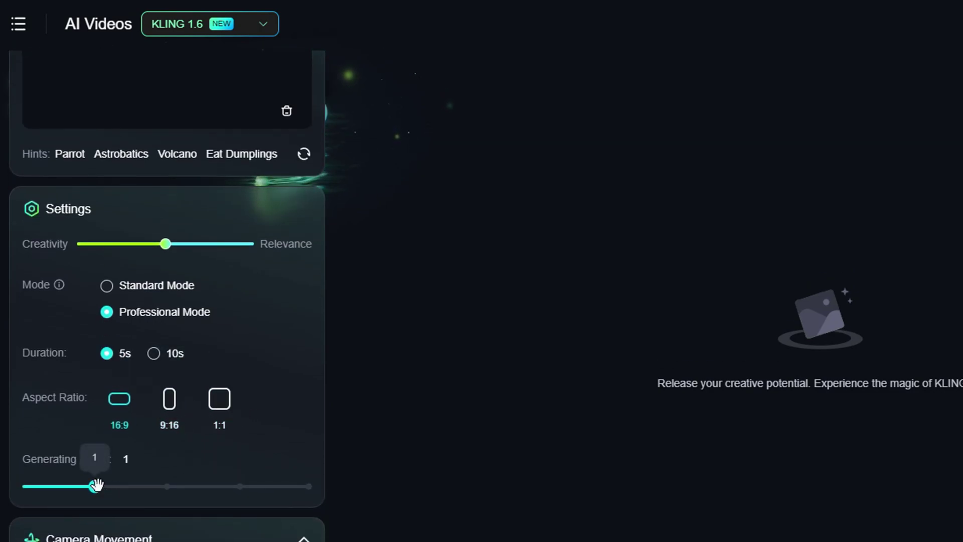
pyautogui.scroll(-6, 119, 499)
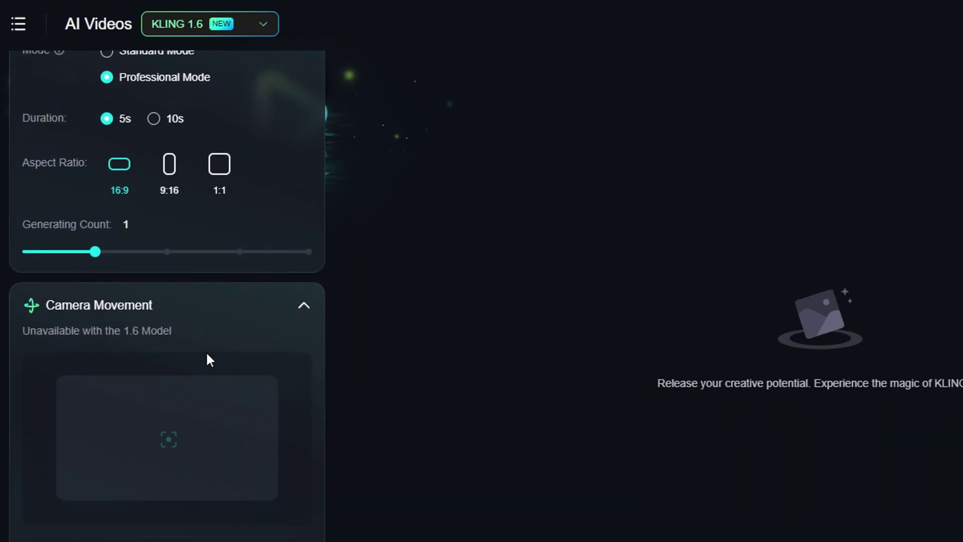
pyautogui.scroll(-3, 172, 430)
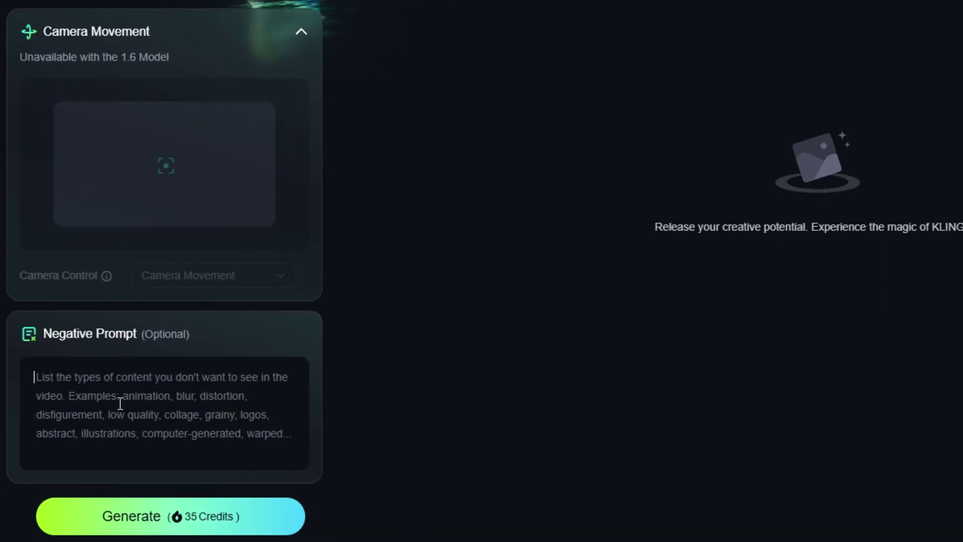
# Enter 'blur, distortion' as the negative prompt and generate the crying-woman clip
pyautogui.write('blur , distortion')
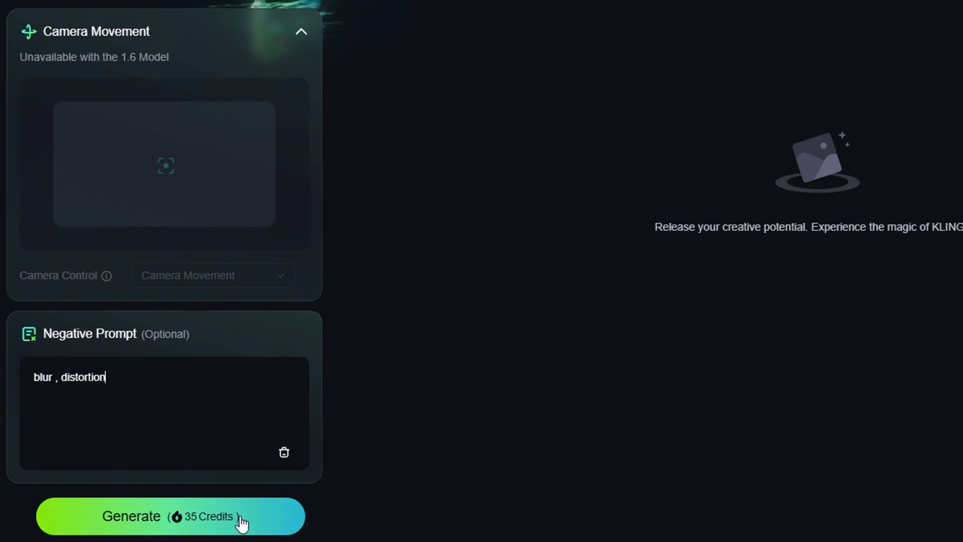
pyautogui.click(243, 521)
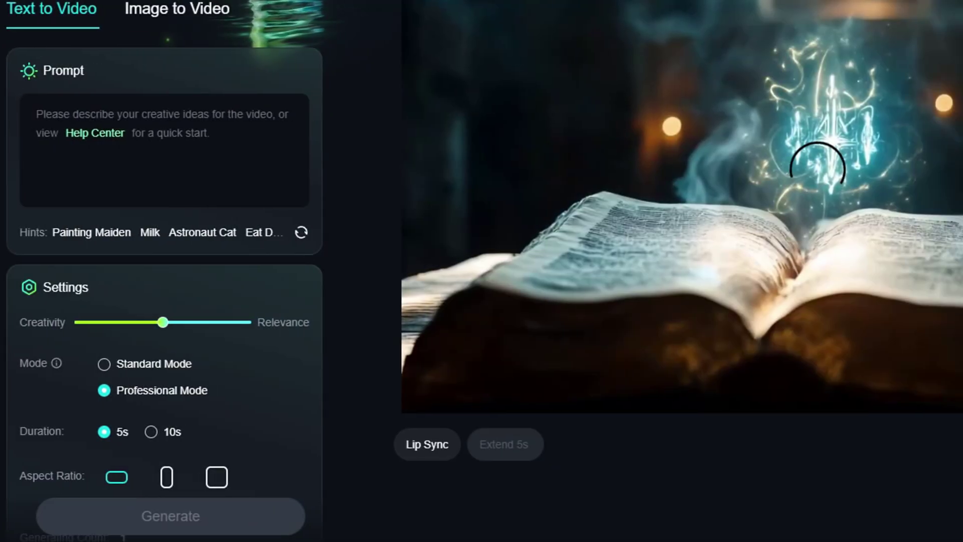
# Enter the prompt 'A cinematic shot of a woman with expressive face leaving the room'
pyautogui.click(157, 130)
pyautogui.write('A')
pyautogui.press('BackSpace')
pyautogui.write('A cinematic shot of')
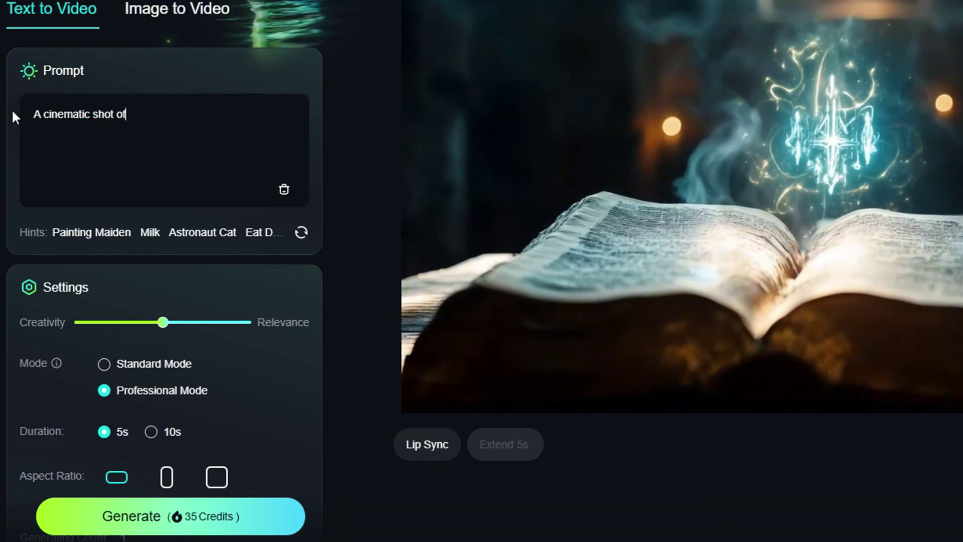
pyautogui.write(' a woman with expressive face leaving the room')
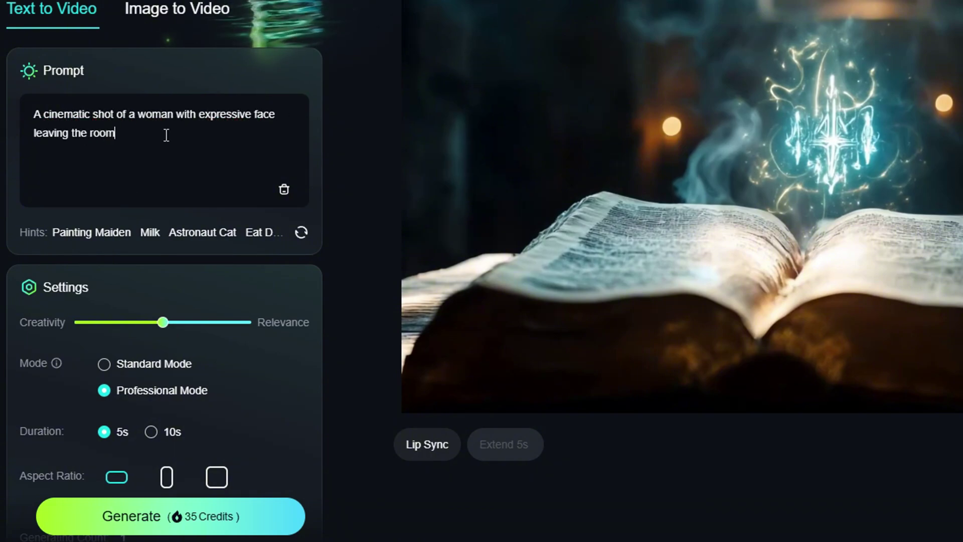
pyautogui.scroll(-2, 240, 250)
pyautogui.scroll(-5, 239, 251)
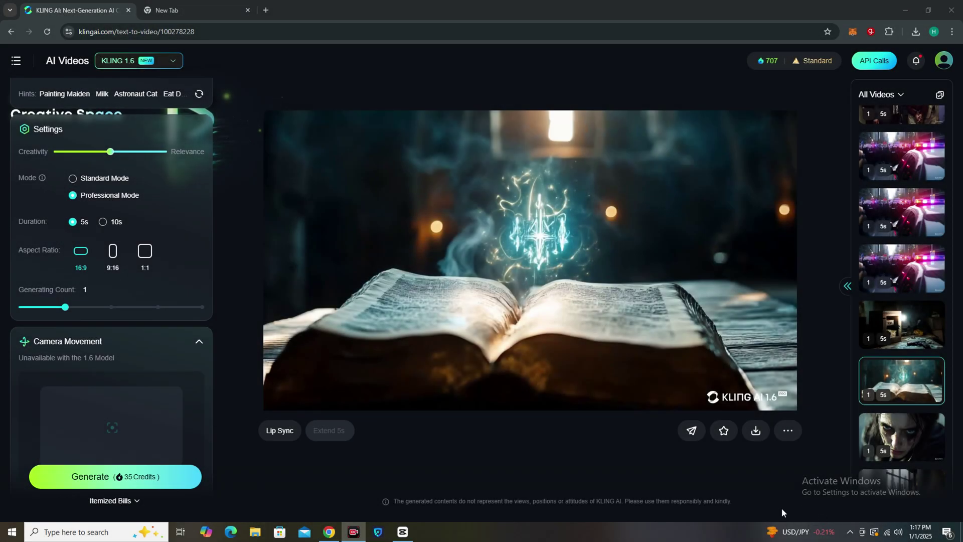
# Paste the red-dress, leather-jacket, shades Tokyo night street prompt into the empty prompt box
pyautogui.click(902, 436)
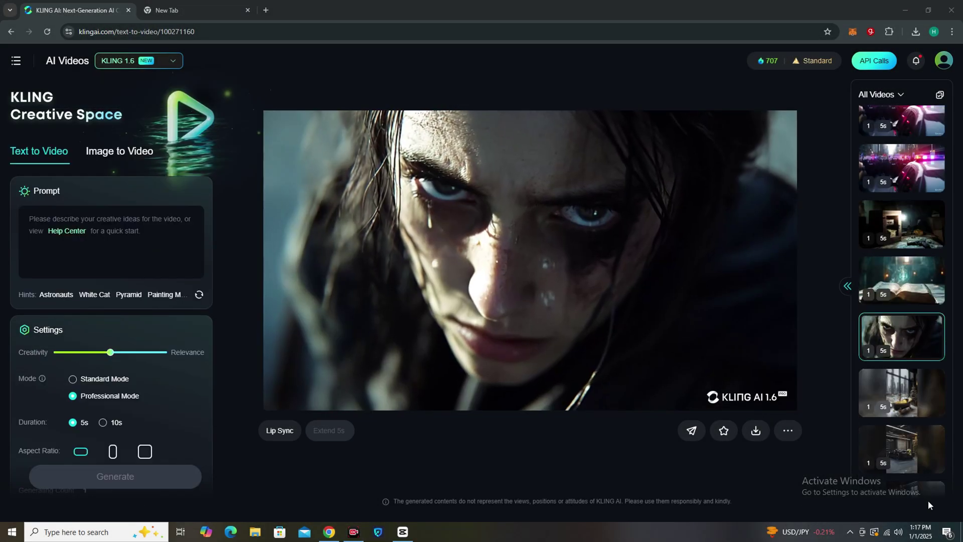
pyautogui.click(99, 222)
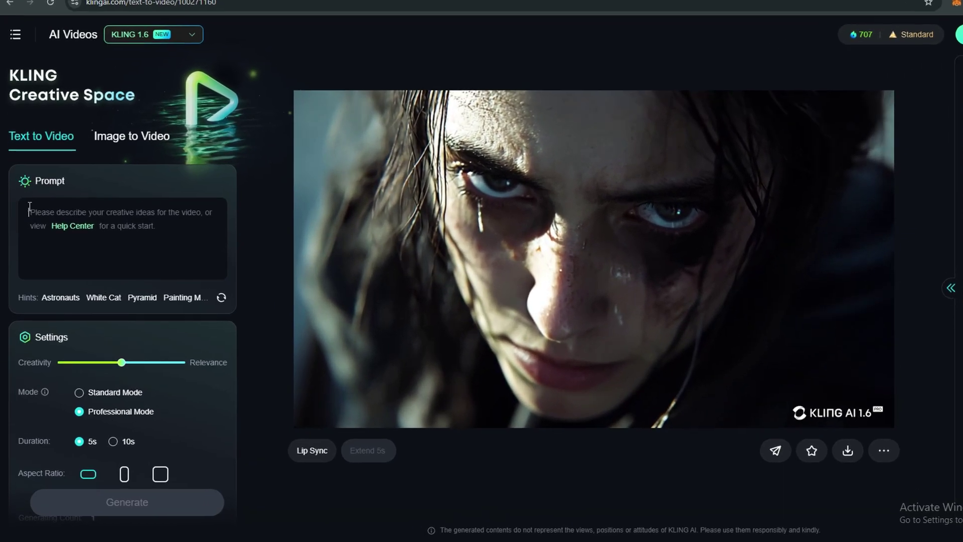
pyautogui.write('a scene start with a phone close up and then woman pickup the landline phone with camera pan , woman shocks while talking on phone.')
pyautogui.moveTo(27, 219); pyautogui.dragTo(234, 272)
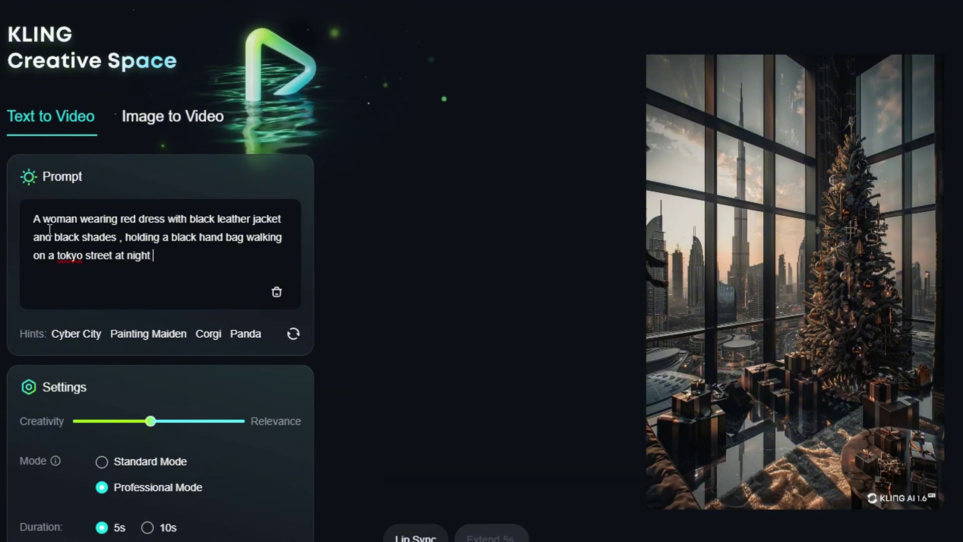
# Select the opening words of the Tokyo street prompt to review it
pyautogui.moveTo(36, 221); pyautogui.dragTo(220, 233)
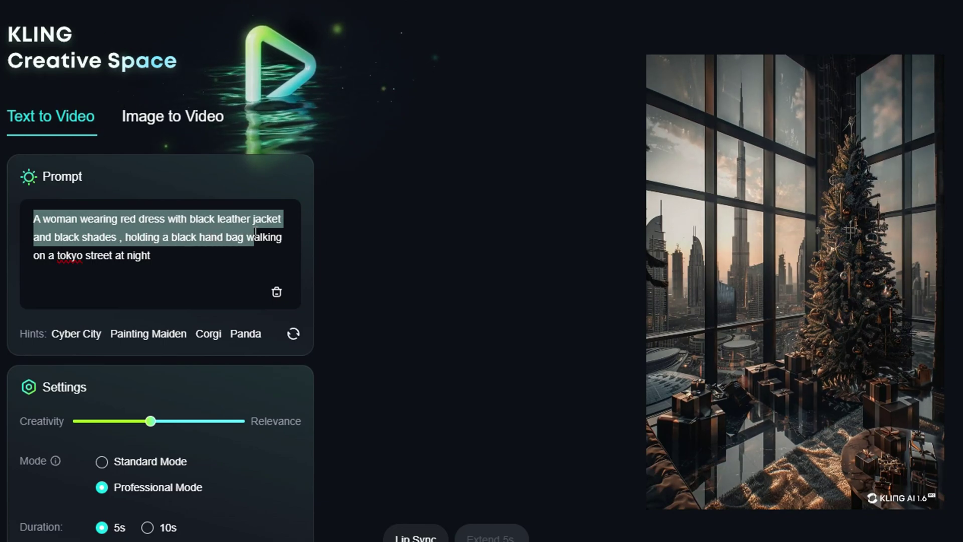